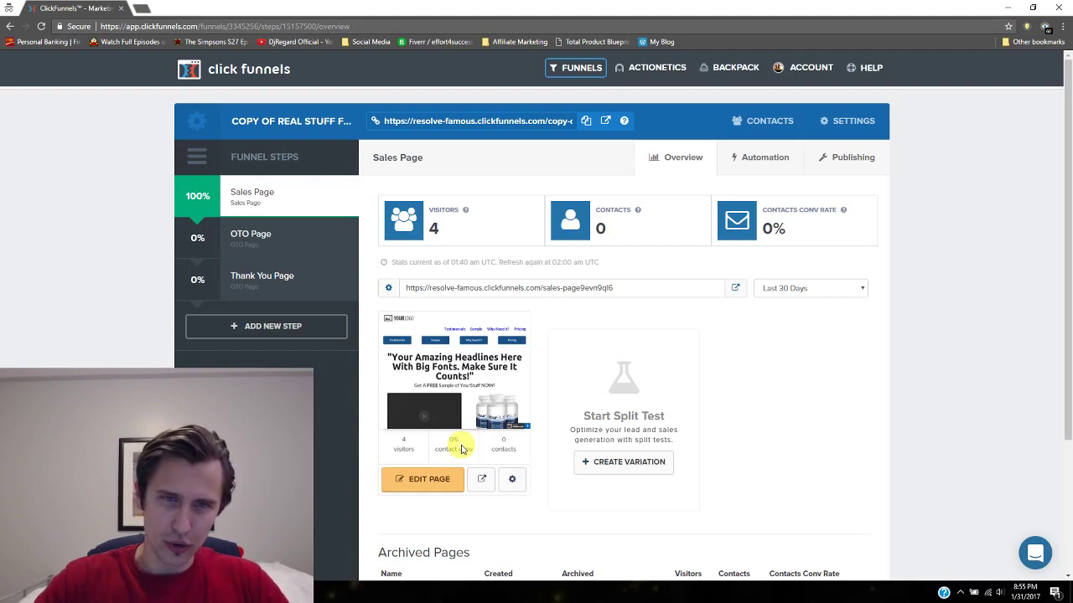
Create a duplicate-page variation of the Sales Page.
{"action": "left_click", "coordinate": [503, 289]}
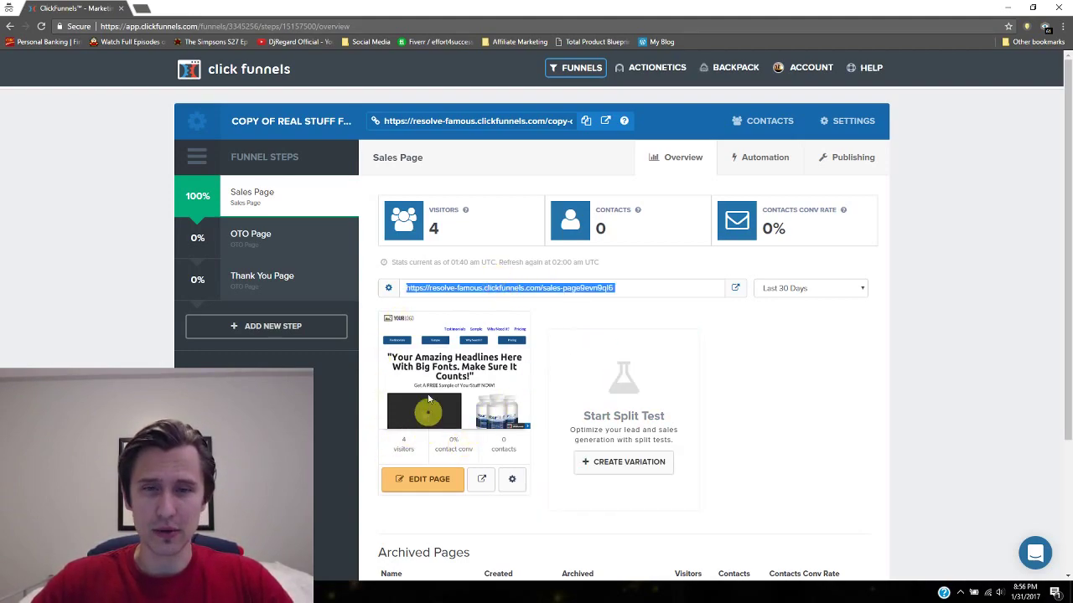
{"action": "left_click", "coordinate": [635, 464]}
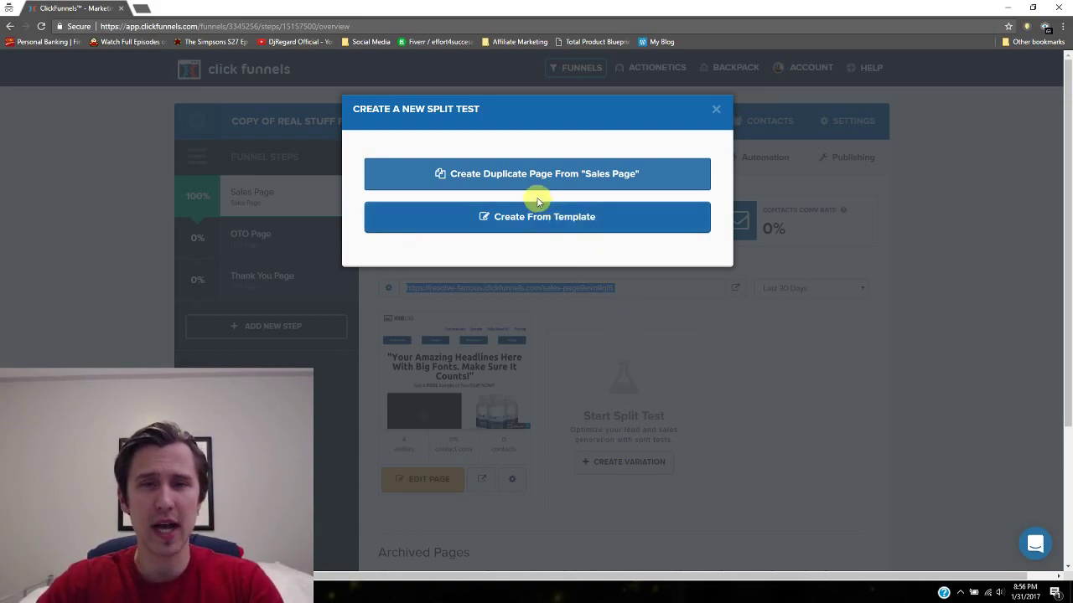
{"action": "left_click", "coordinate": [528, 174]}
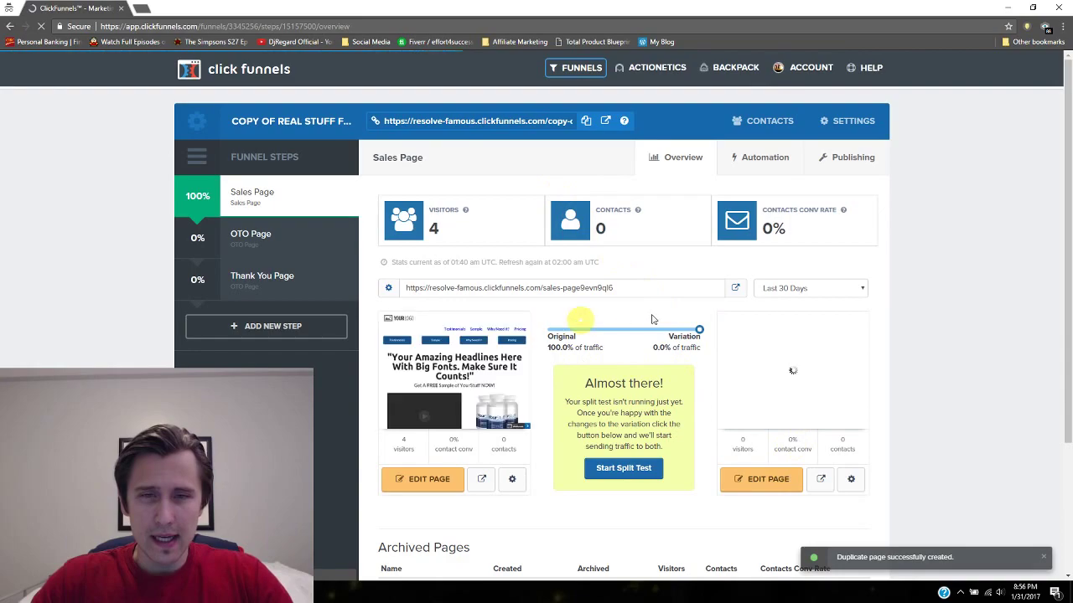
Set the Sales Page traffic split to 50% original and 50% variation.
{"action": "mouse_move", "coordinate": [781, 335]}
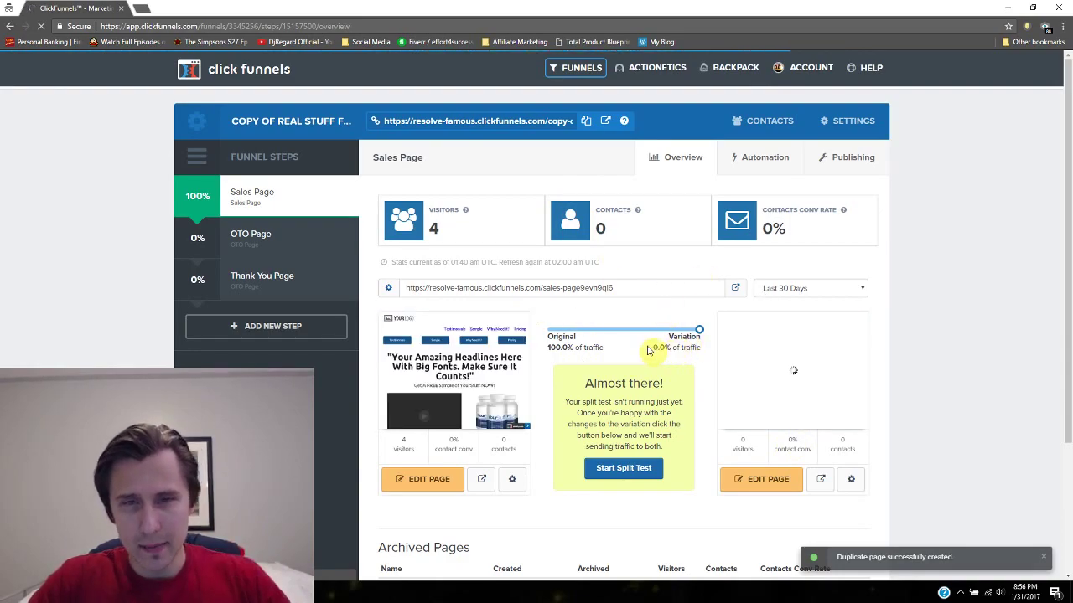
{"action": "left_click", "coordinate": [622, 333]}
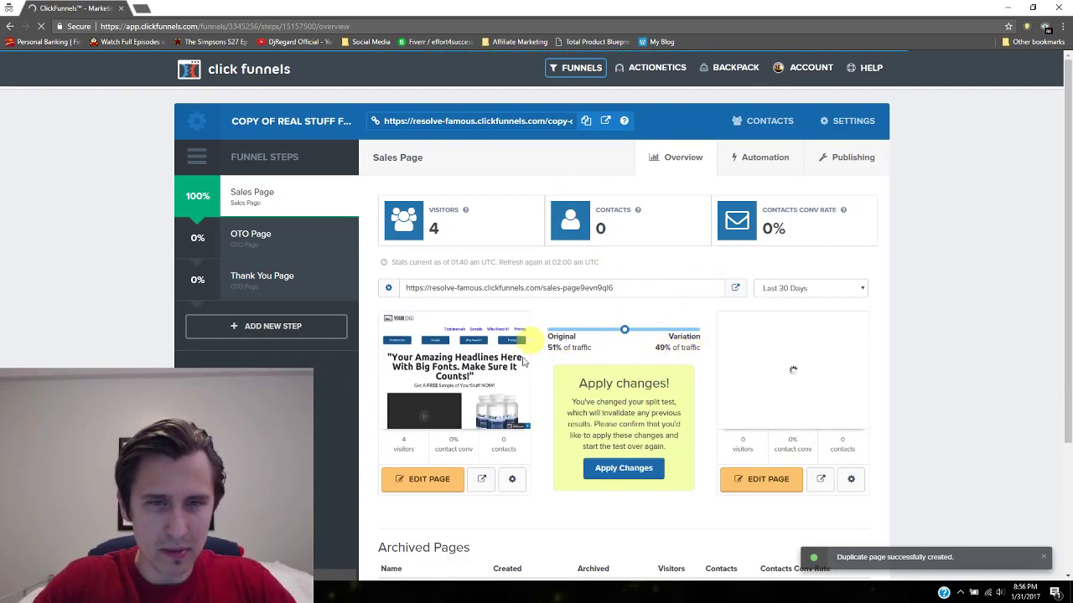
{"action": "mouse_move", "coordinate": [478, 372]}
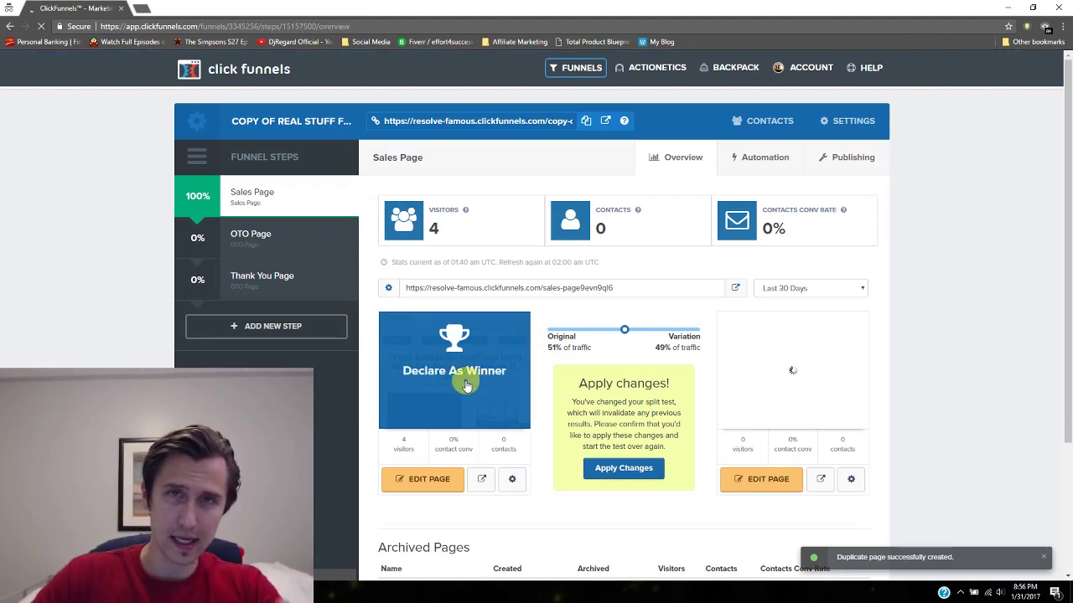
{"action": "mouse_move", "coordinate": [814, 373]}
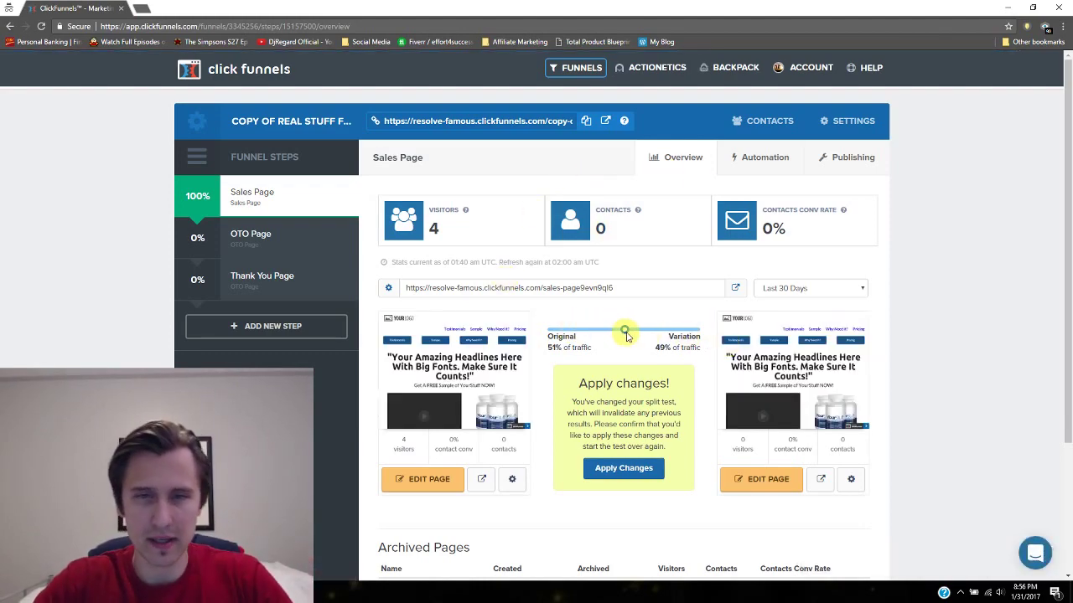
{"action": "left_click_drag", "start_coordinate": [626, 335], "coordinate": [626, 335]}
Delete the four-button row and the navigation-link row from the variation page, then save and exit the editor.
{"action": "left_click", "coordinate": [760, 480]}
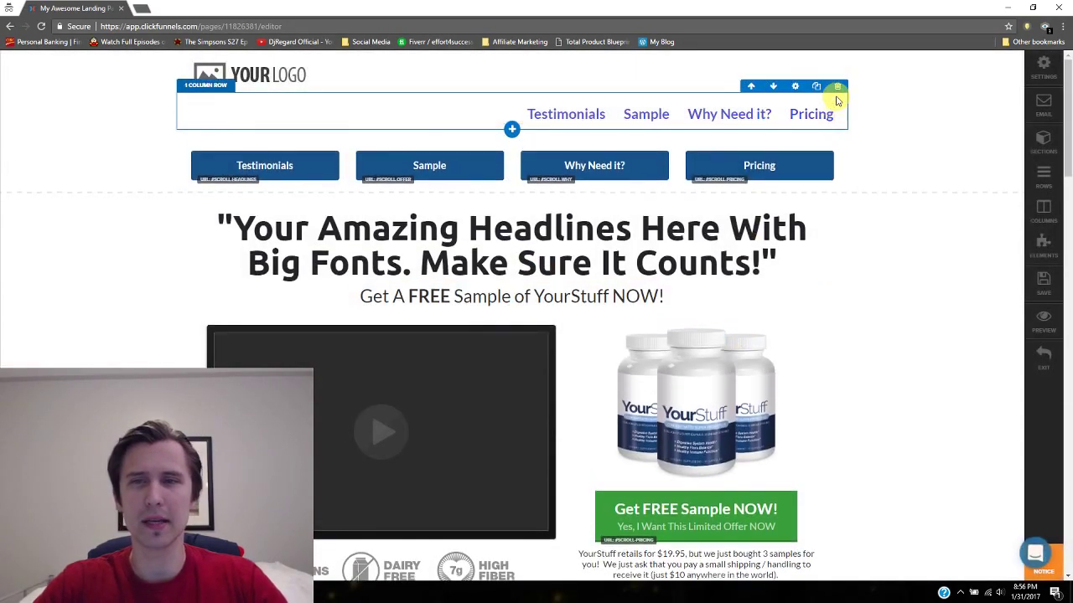
{"action": "left_click", "coordinate": [837, 123]}
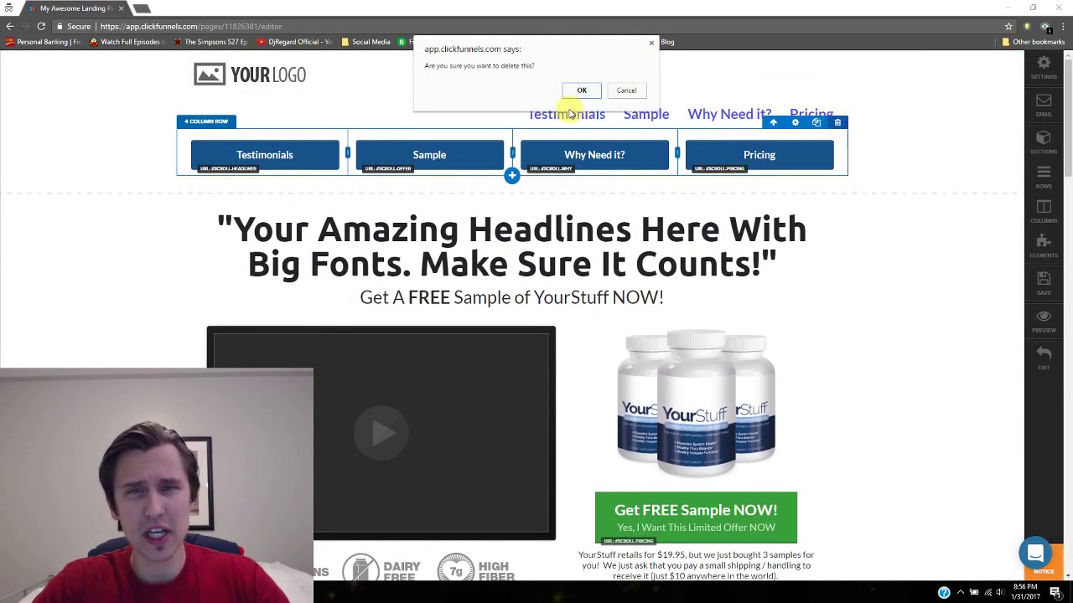
{"action": "left_click", "coordinate": [577, 92]}
{"action": "left_click", "coordinate": [837, 86]}
{"action": "left_click", "coordinate": [580, 107]}
{"action": "left_click", "coordinate": [1046, 293]}
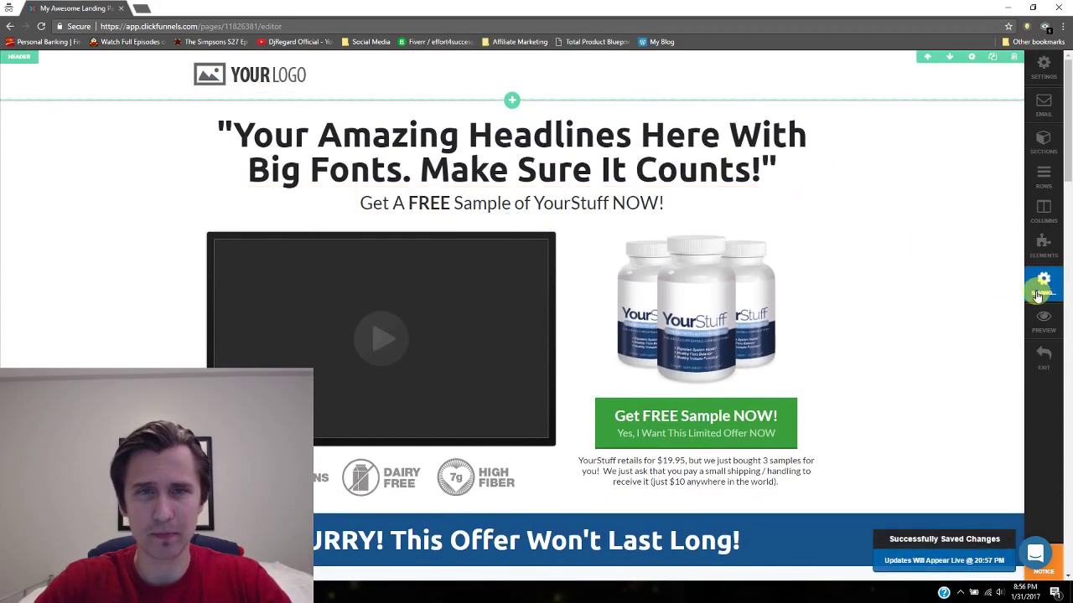
{"action": "left_click", "coordinate": [1039, 362]}
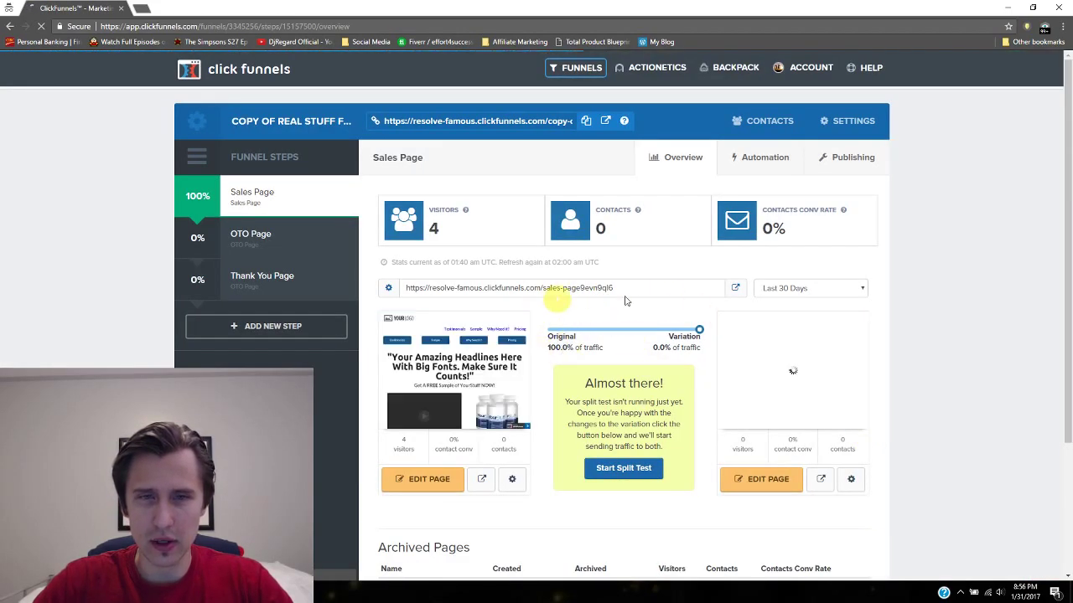
Put the Sales Page split at 50%/50% and apply the changes.
{"action": "left_click", "coordinate": [622, 331]}
{"action": "left_click_drag", "start_coordinate": [623, 334], "coordinate": [626, 337]}
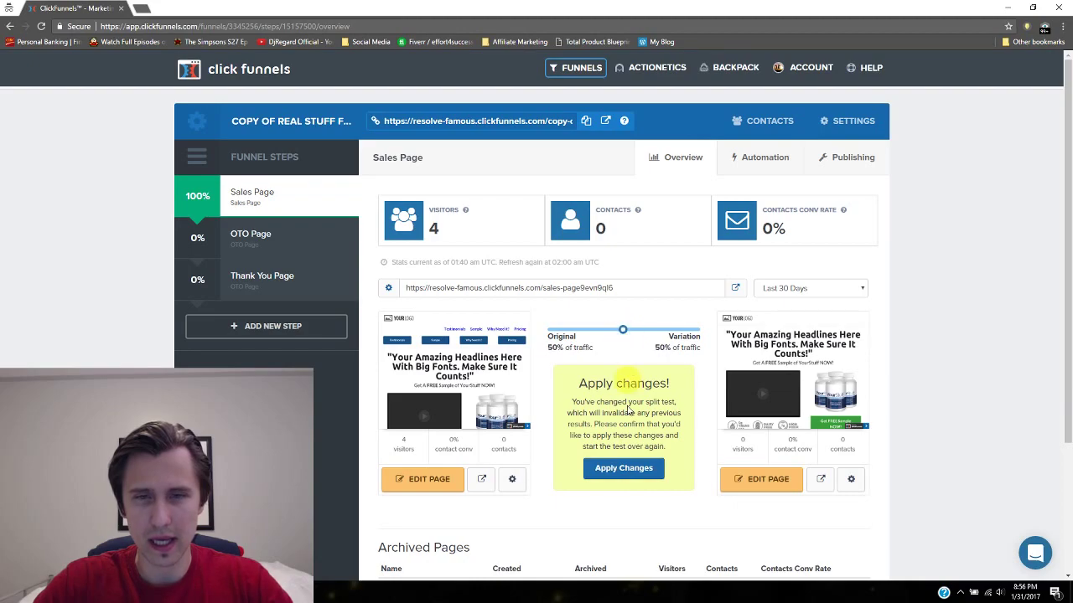
{"action": "left_click", "coordinate": [623, 470]}
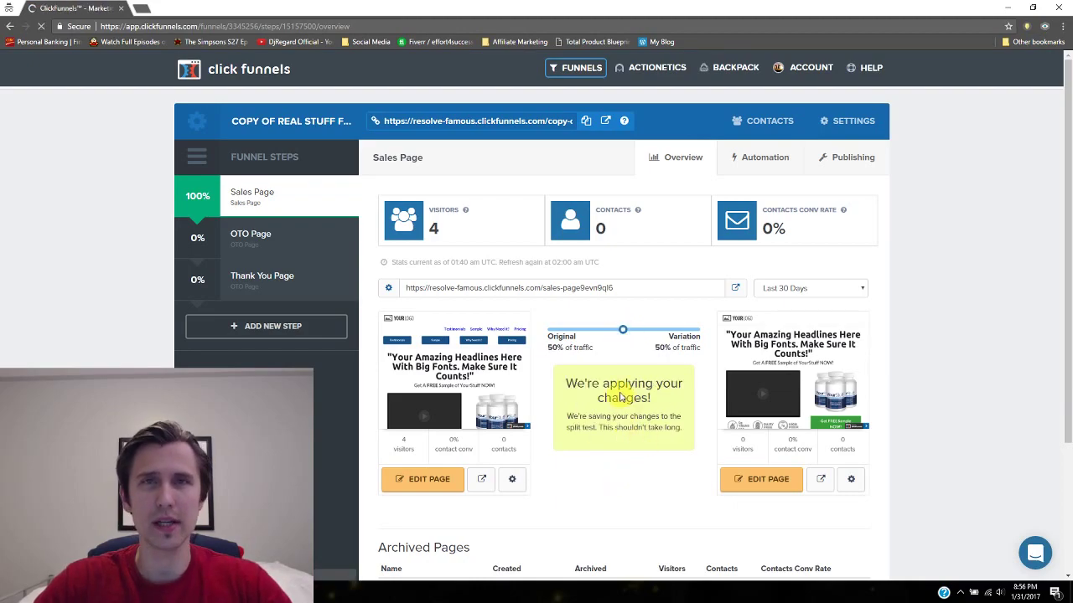
{"action": "left_click", "coordinate": [499, 287]}
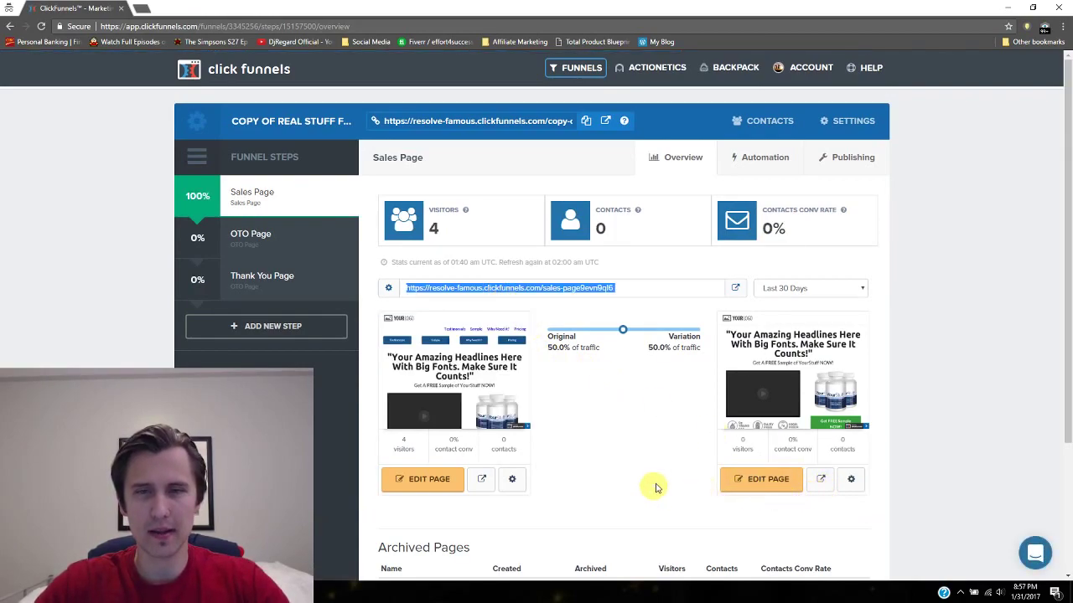
{"action": "mouse_move", "coordinate": [421, 394]}
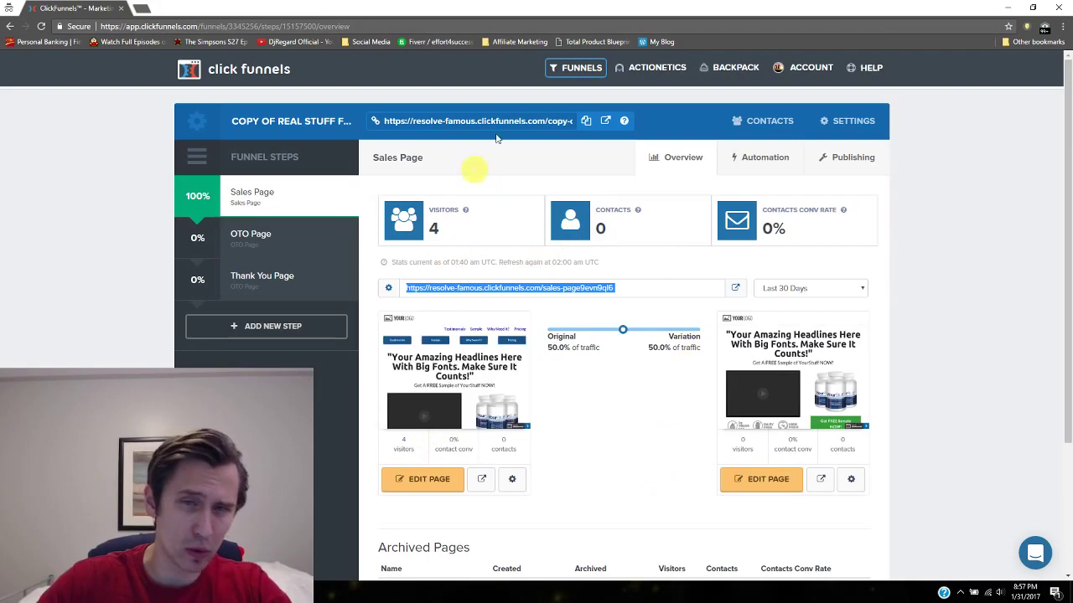
{"action": "mouse_move", "coordinate": [796, 359]}
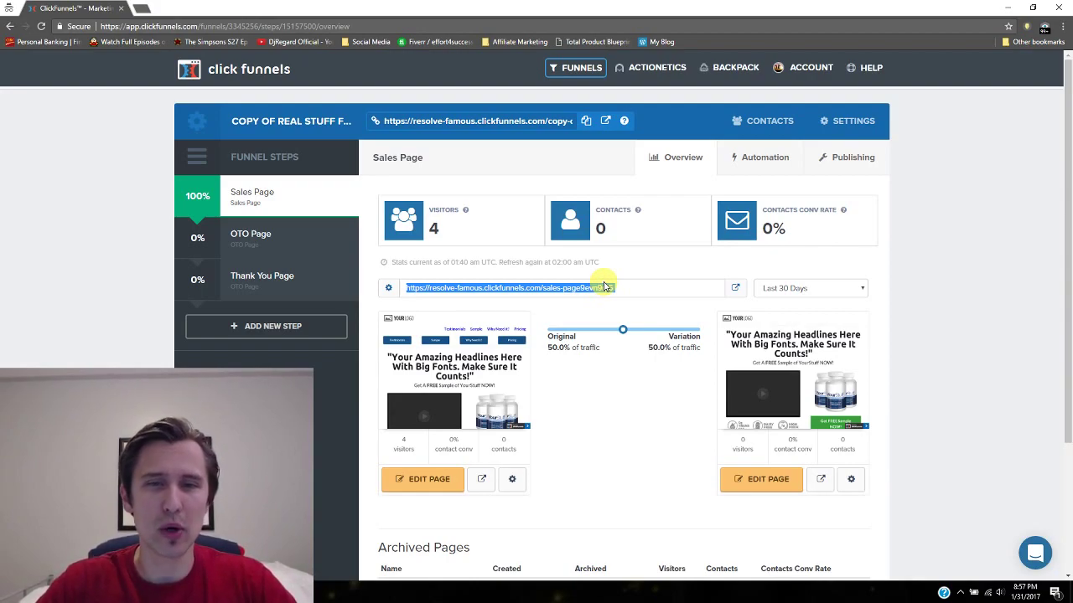
{"action": "left_click", "coordinate": [624, 429]}
{"action": "mouse_move", "coordinate": [447, 432]}
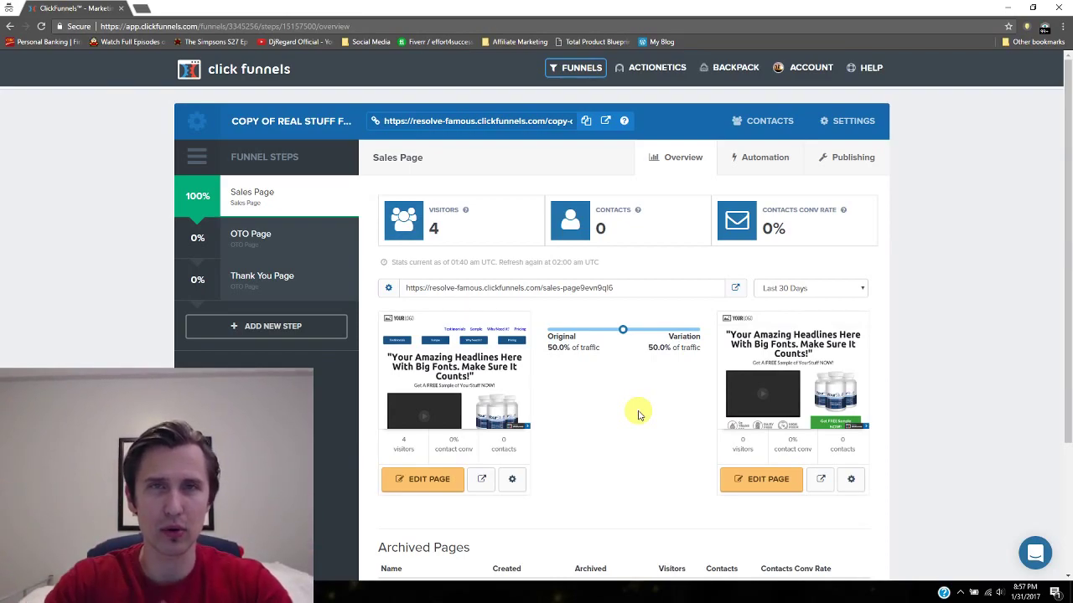
Save the original Sales Page as the 'test template' page template and open its template settings.
{"action": "left_click", "coordinate": [435, 485]}
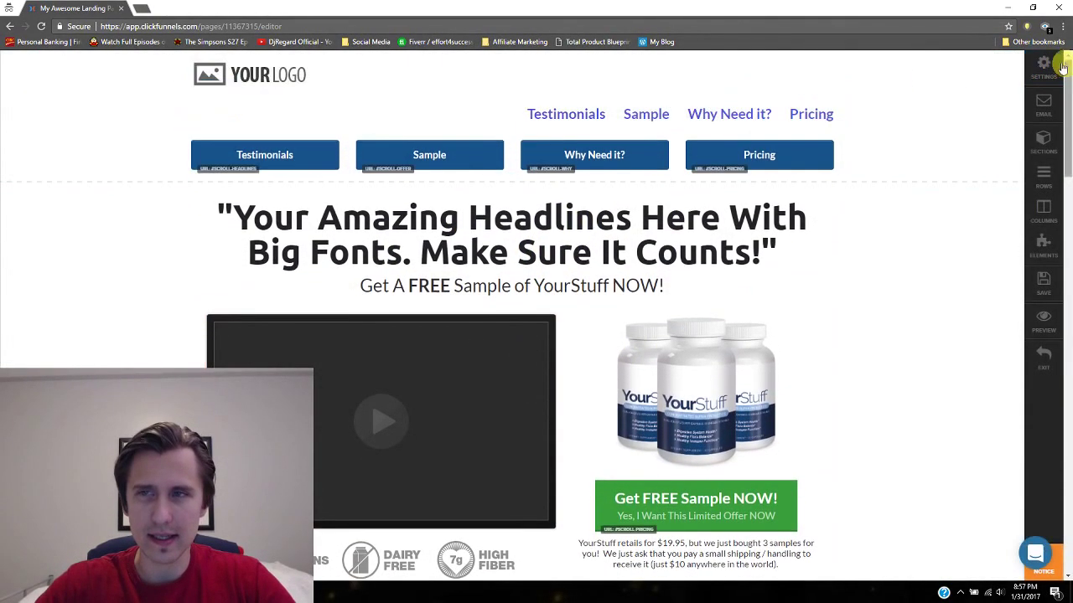
{"action": "left_click", "coordinate": [1047, 69]}
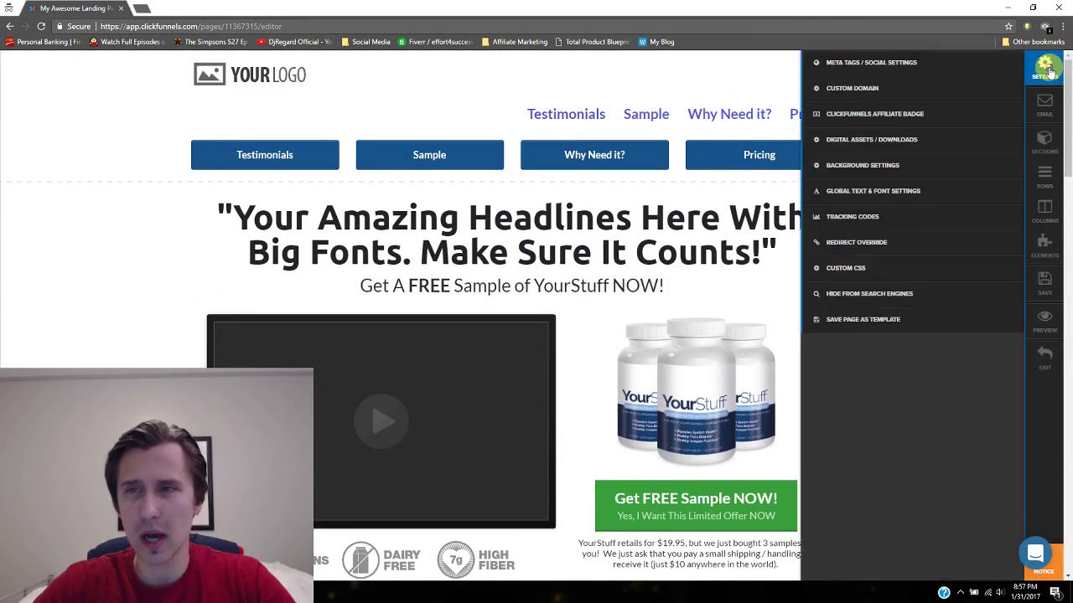
{"action": "left_click", "coordinate": [869, 321]}
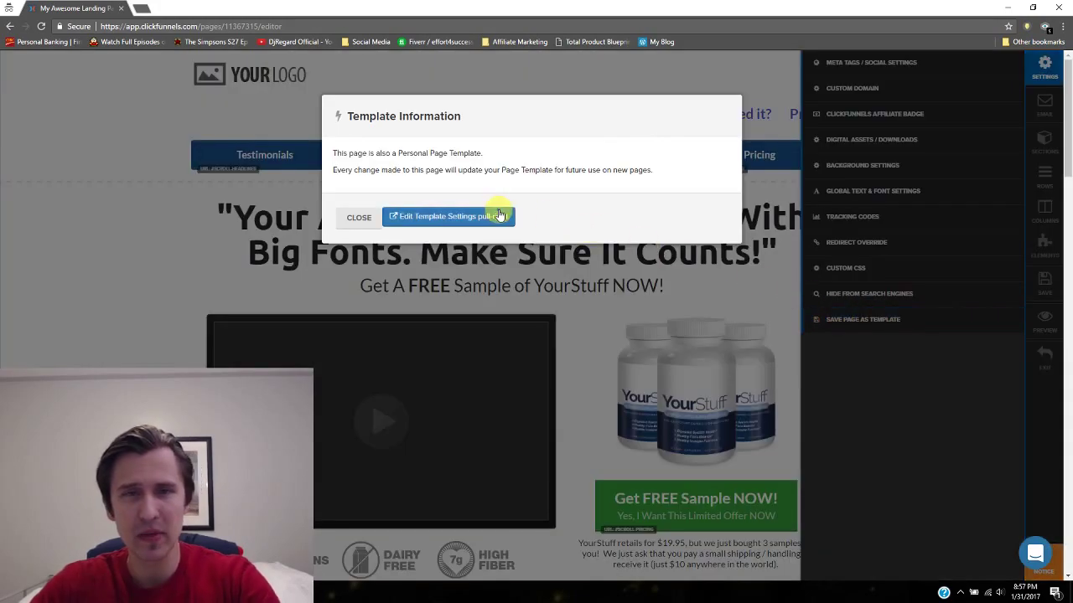
{"action": "left_click", "coordinate": [414, 218]}
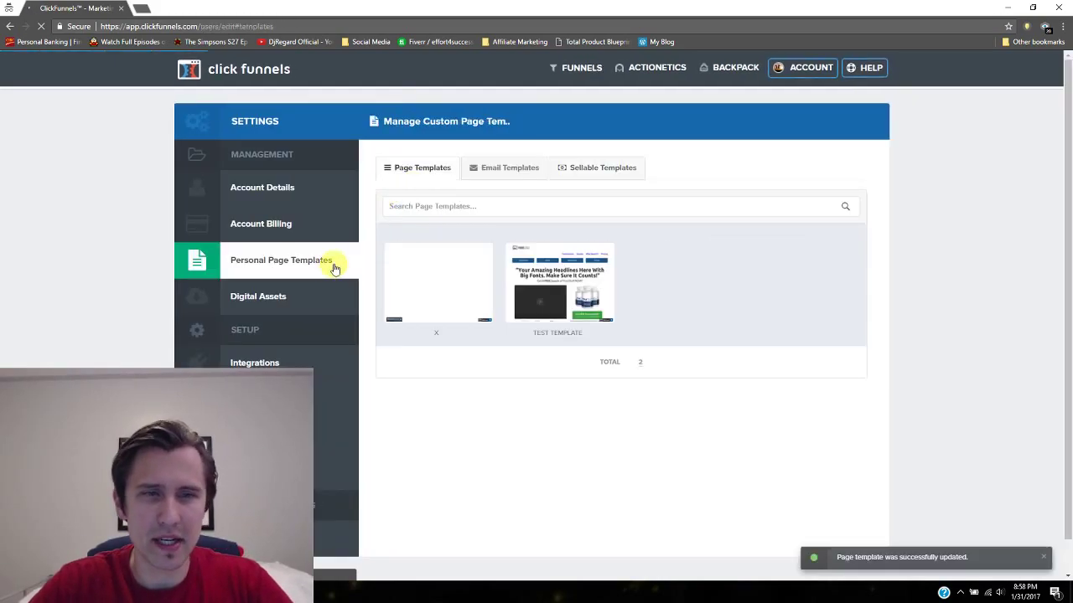
Go back to the list of all funnels via Funnels > Browse Funnels.
{"action": "mouse_move", "coordinate": [602, 299]}
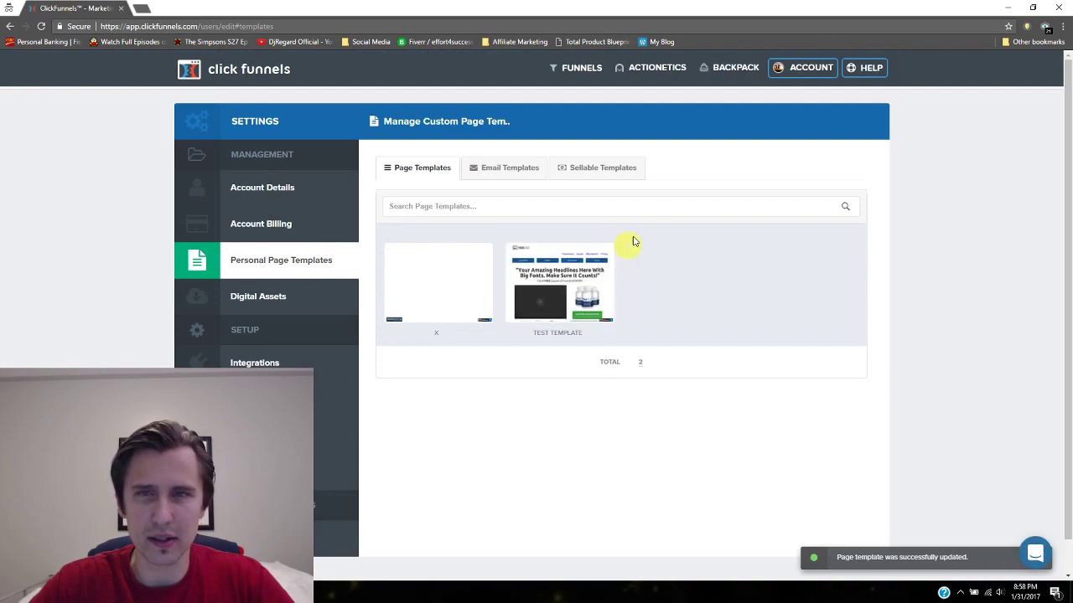
{"action": "left_click", "coordinate": [575, 69]}
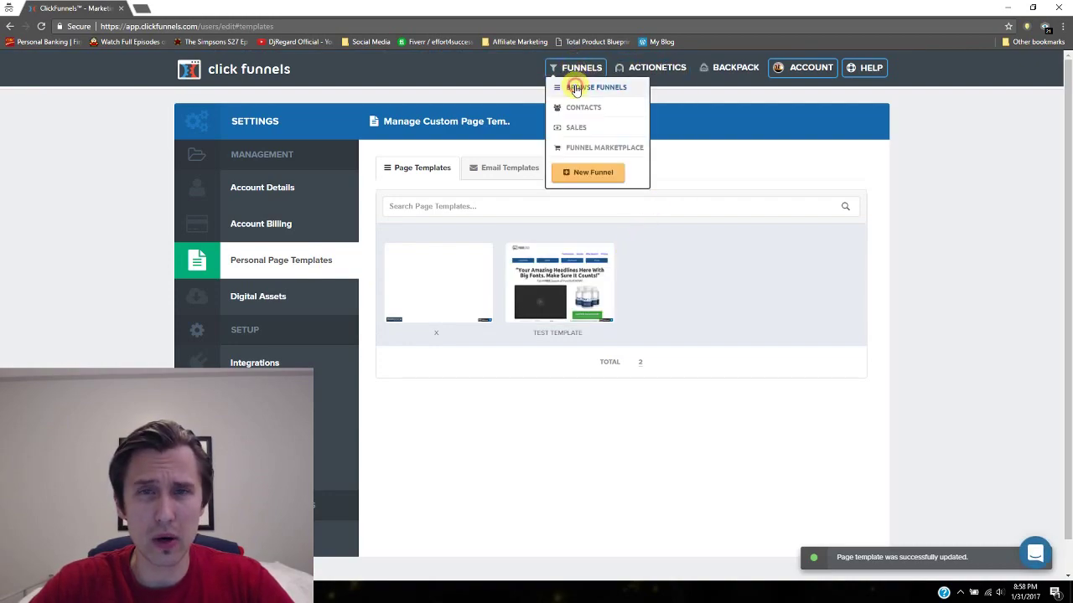
{"action": "left_click", "coordinate": [575, 87]}
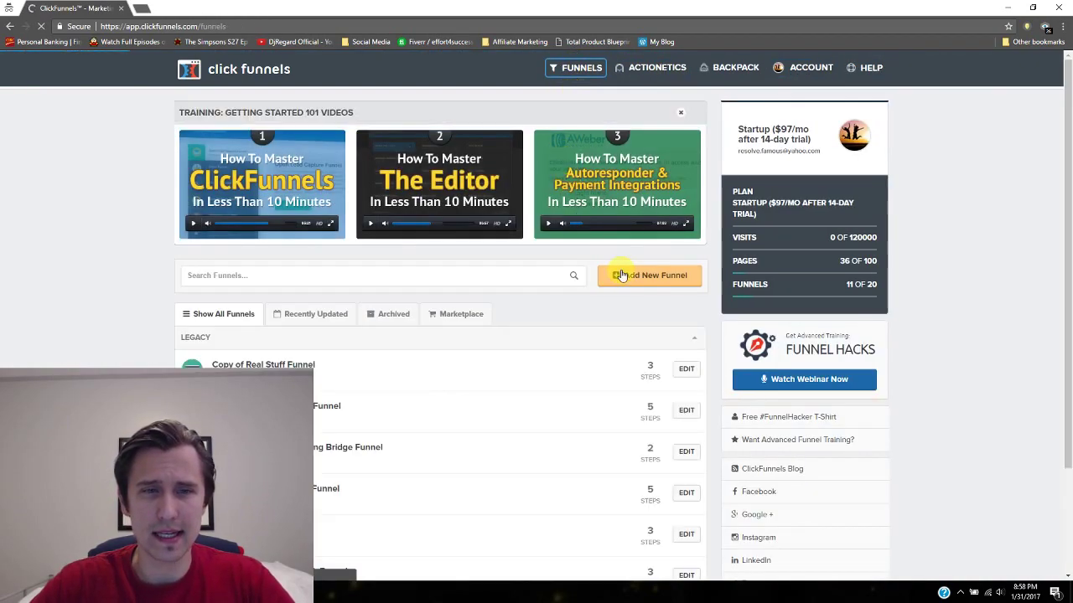
Build a new Collect Emails funnel named 'test funnel'.
{"action": "left_click", "coordinate": [633, 277]}
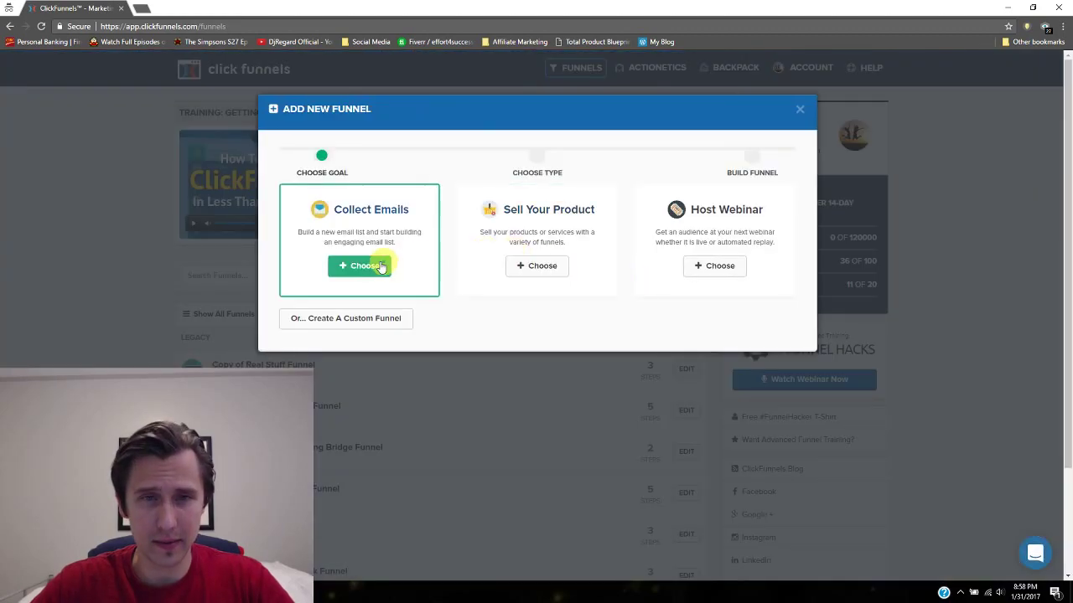
{"action": "left_click", "coordinate": [366, 265]}
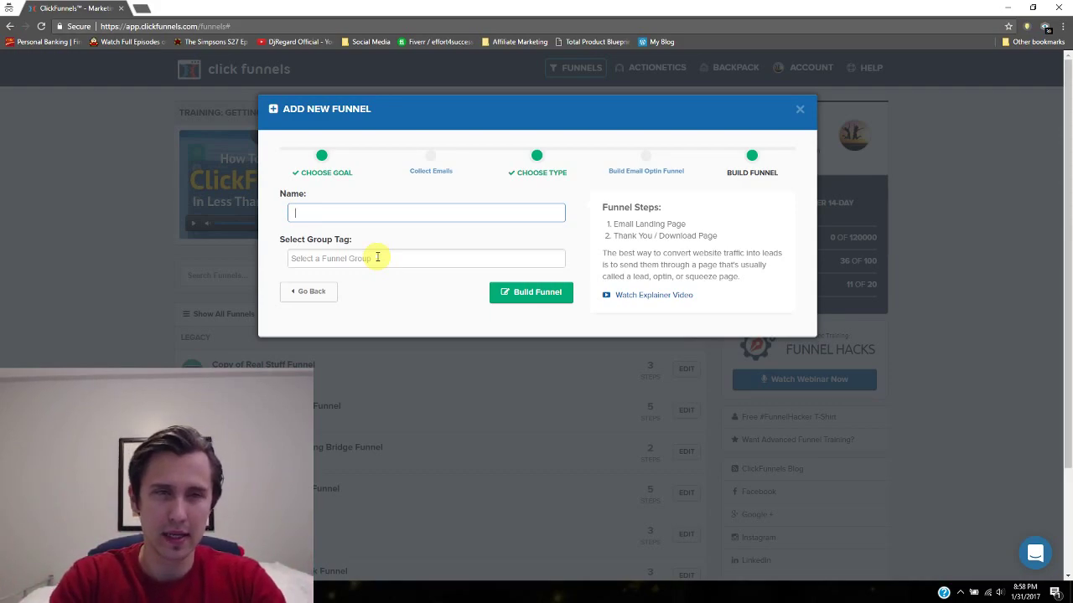
{"action": "left_click", "coordinate": [534, 294]}
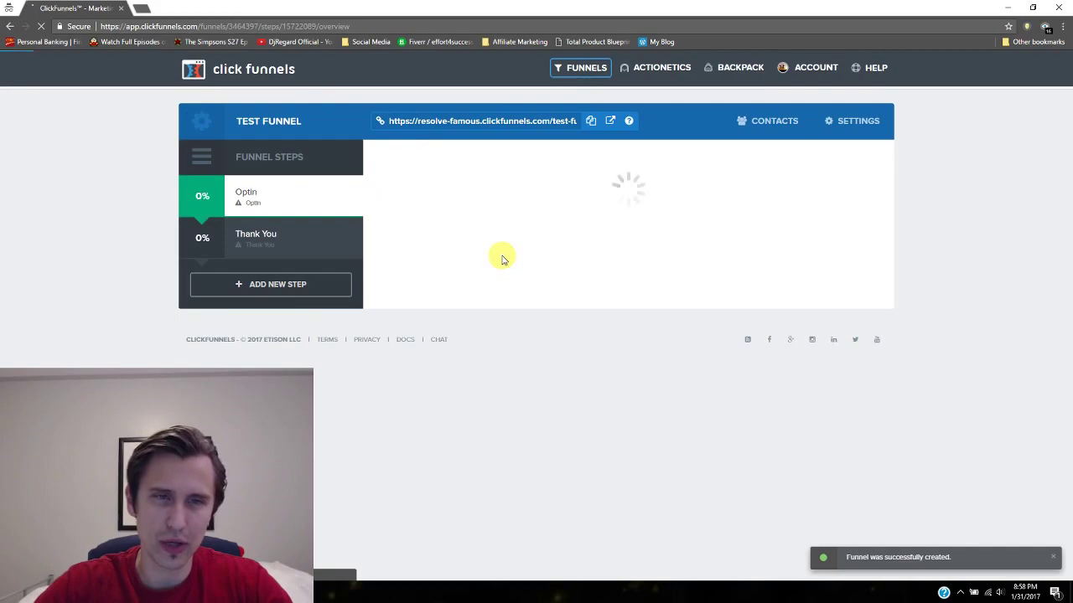
Create the Optin step's page from the saved 'test template' sales page template.
{"action": "mouse_move", "coordinate": [697, 270]}
{"action": "scroll", "coordinate": [721, 352], "scroll_direction": "down", "scroll_amount": 5}
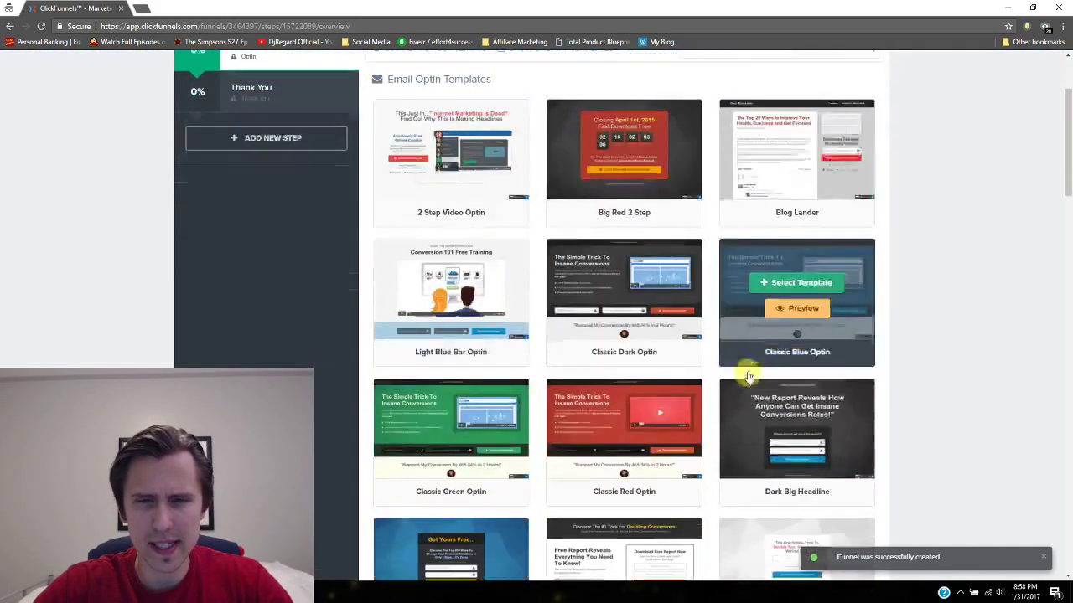
{"action": "scroll", "coordinate": [750, 376], "scroll_direction": "down", "scroll_amount": 11}
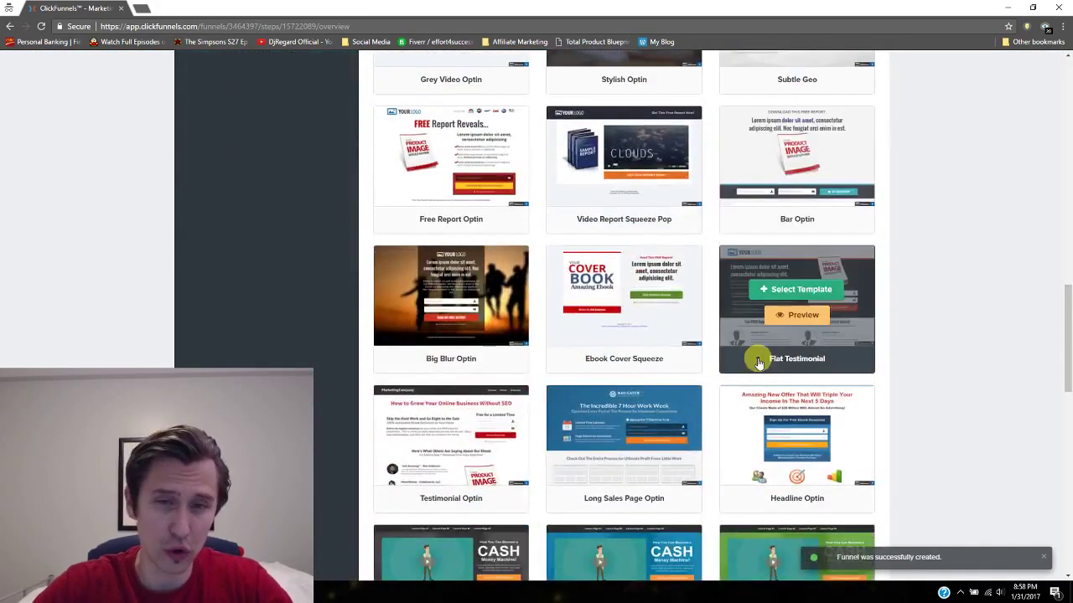
{"action": "scroll", "coordinate": [757, 362], "scroll_direction": "down", "scroll_amount": 7}
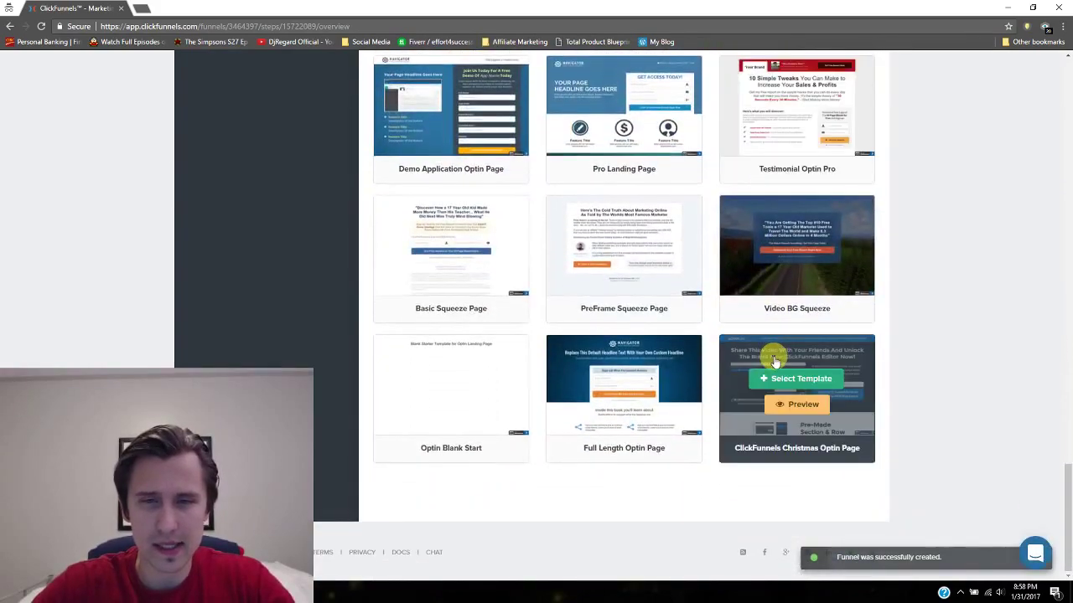
{"action": "left_click_drag", "start_coordinate": [1066, 470], "coordinate": [1067, 84]}
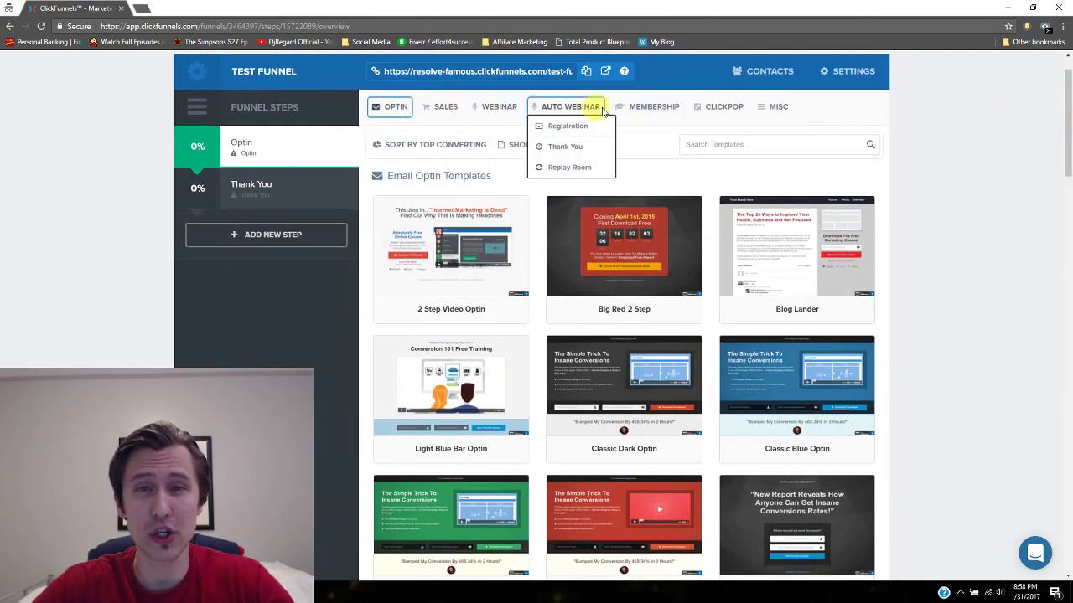
{"action": "mouse_move", "coordinate": [442, 106]}
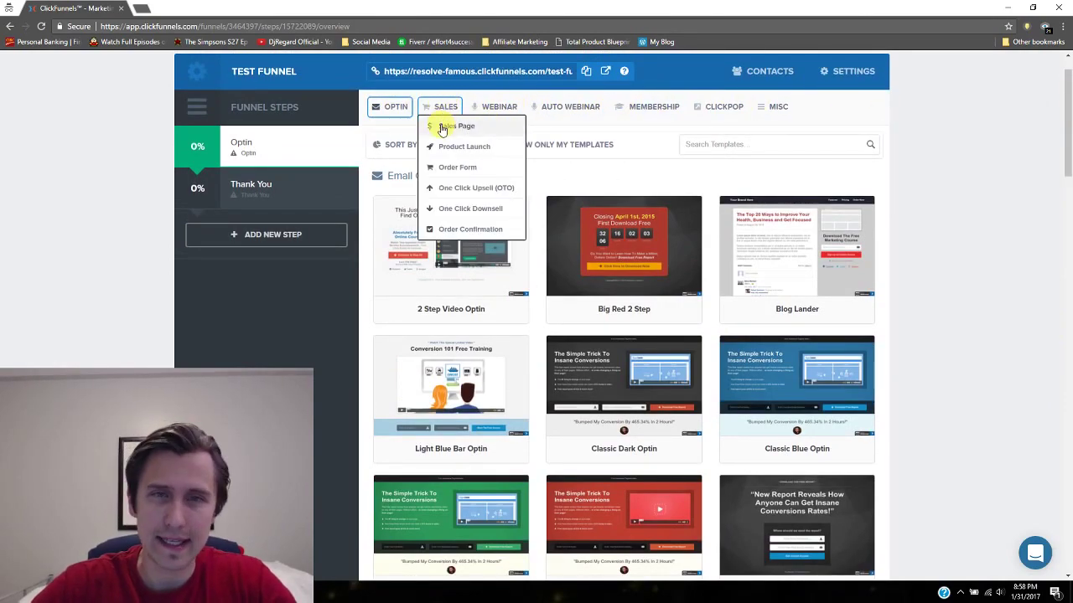
{"action": "left_click", "coordinate": [439, 125]}
{"action": "scroll", "coordinate": [811, 349], "scroll_direction": "down", "scroll_amount": 9}
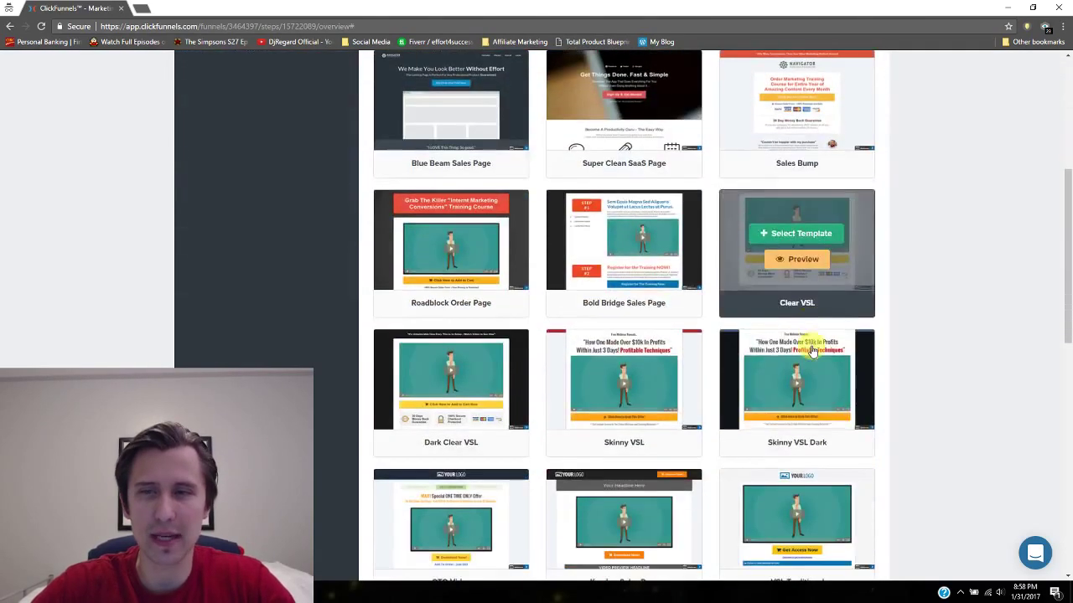
{"action": "scroll", "coordinate": [811, 348], "scroll_direction": "down", "scroll_amount": 4}
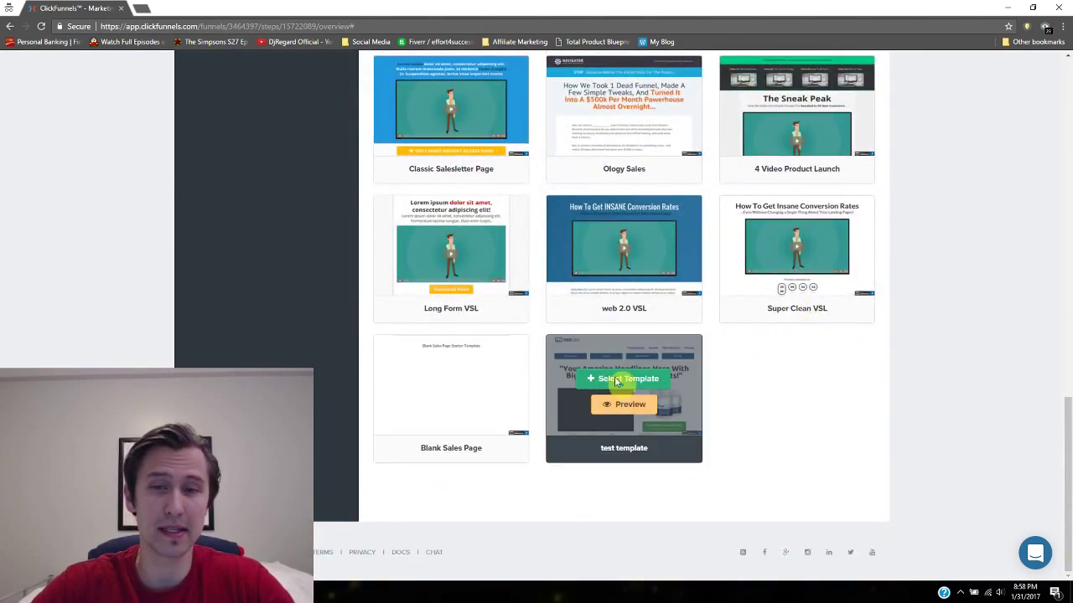
{"action": "left_click", "coordinate": [627, 382]}
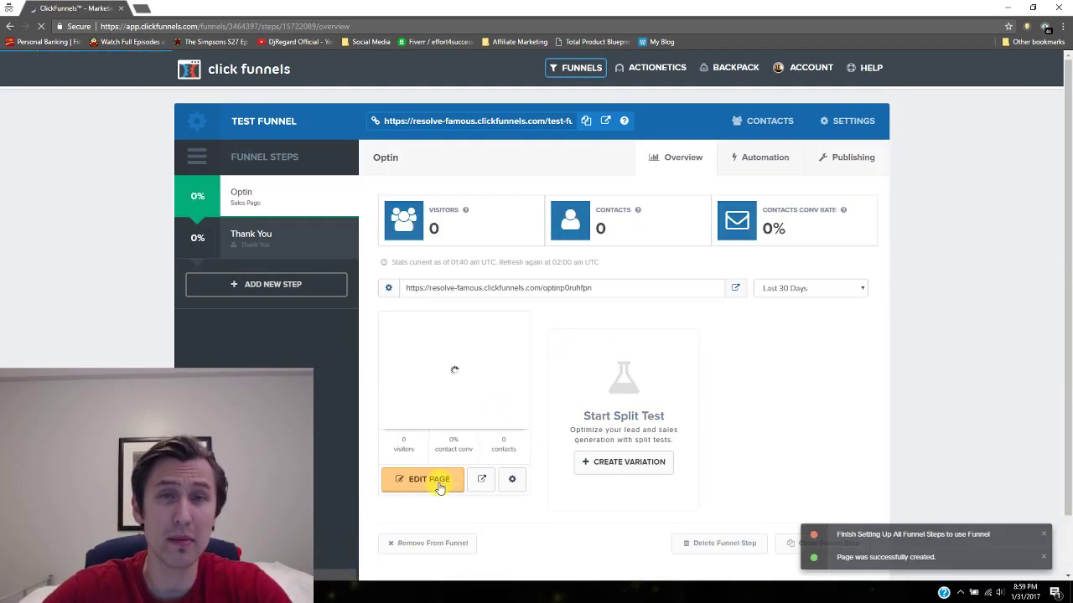
Add a duplicate variation of the Optin page, with traffic still 100% original.
{"action": "left_click", "coordinate": [612, 461]}
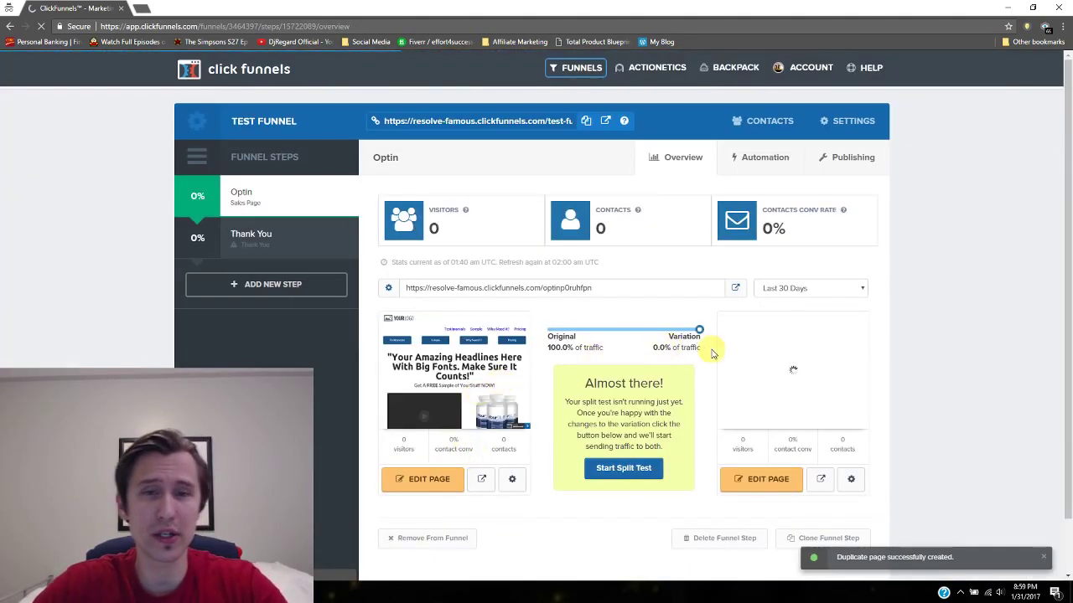
{"action": "mouse_move", "coordinate": [835, 375]}
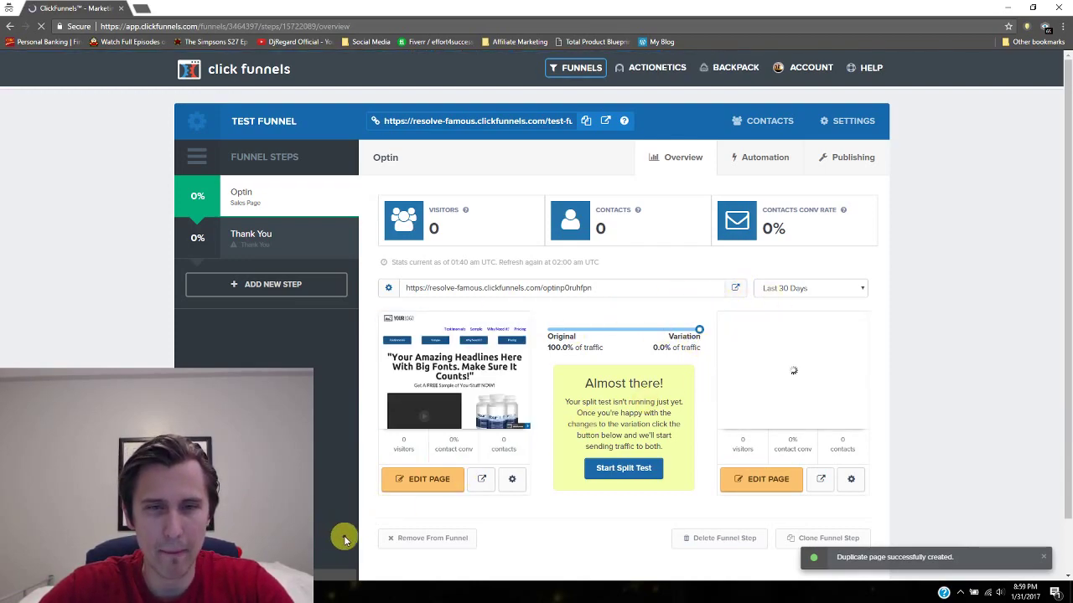
Delete both navigation rows and the product bottle image from the Optin page, then save and exit.
{"action": "left_click", "coordinate": [428, 483]}
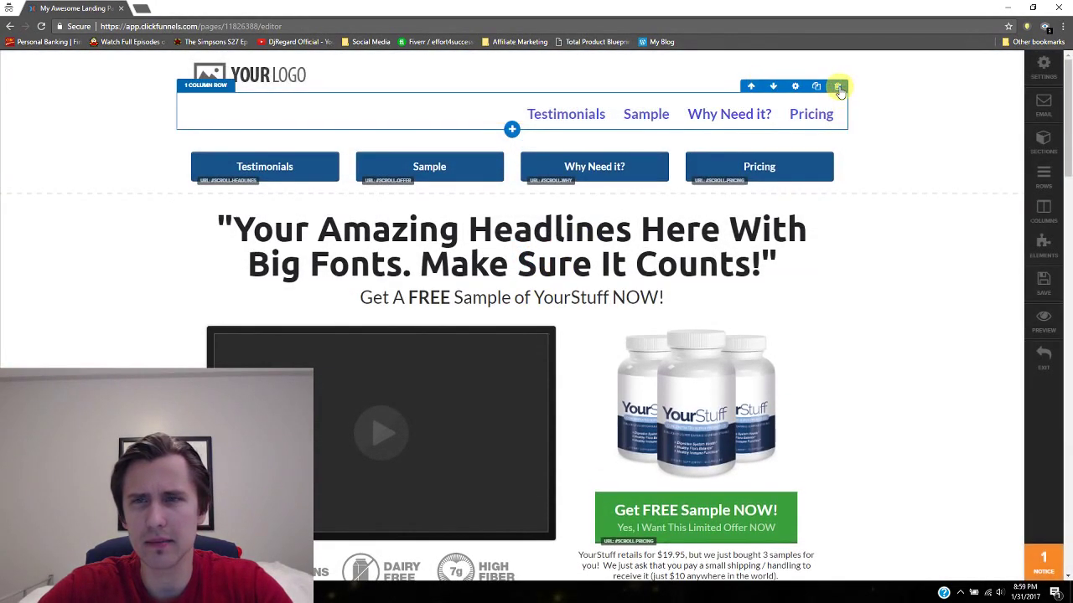
{"action": "left_click", "coordinate": [837, 87]}
{"action": "left_click", "coordinate": [581, 87]}
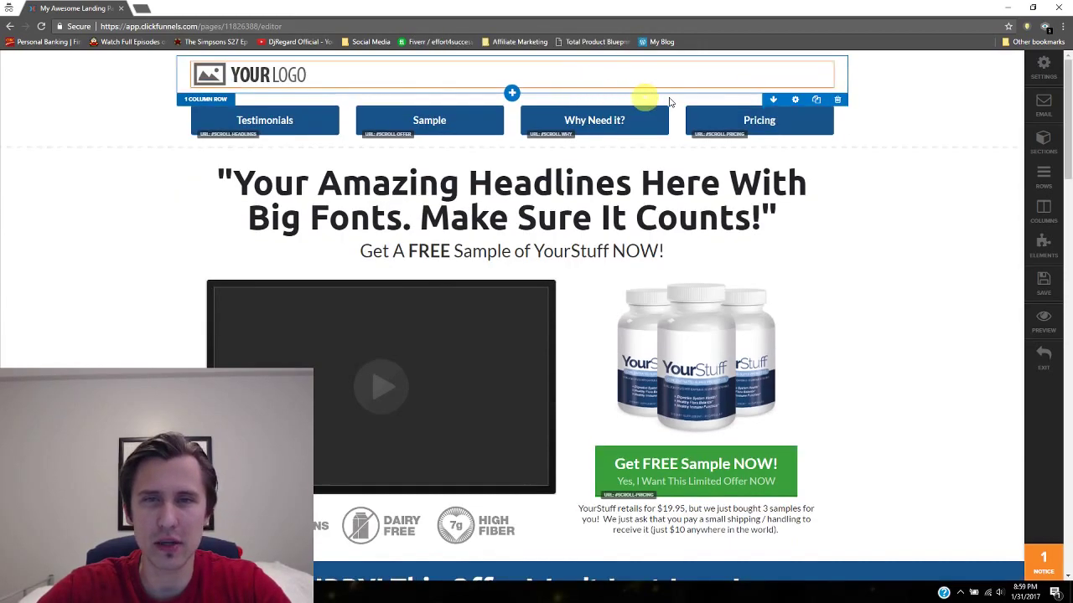
{"action": "left_click", "coordinate": [837, 86]}
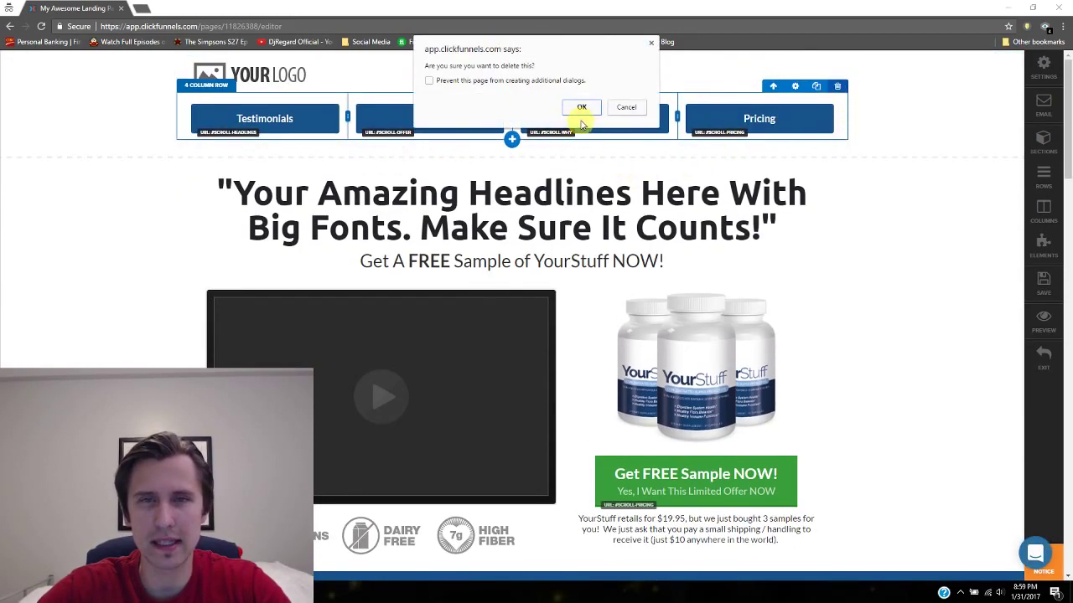
{"action": "left_click", "coordinate": [582, 107]}
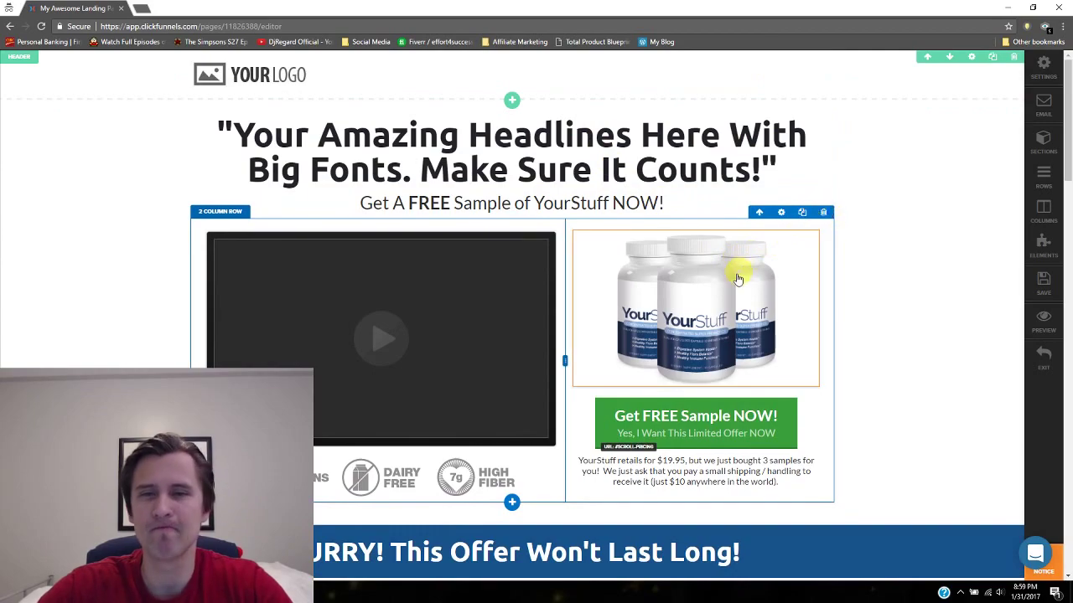
{"action": "left_click", "coordinate": [809, 223]}
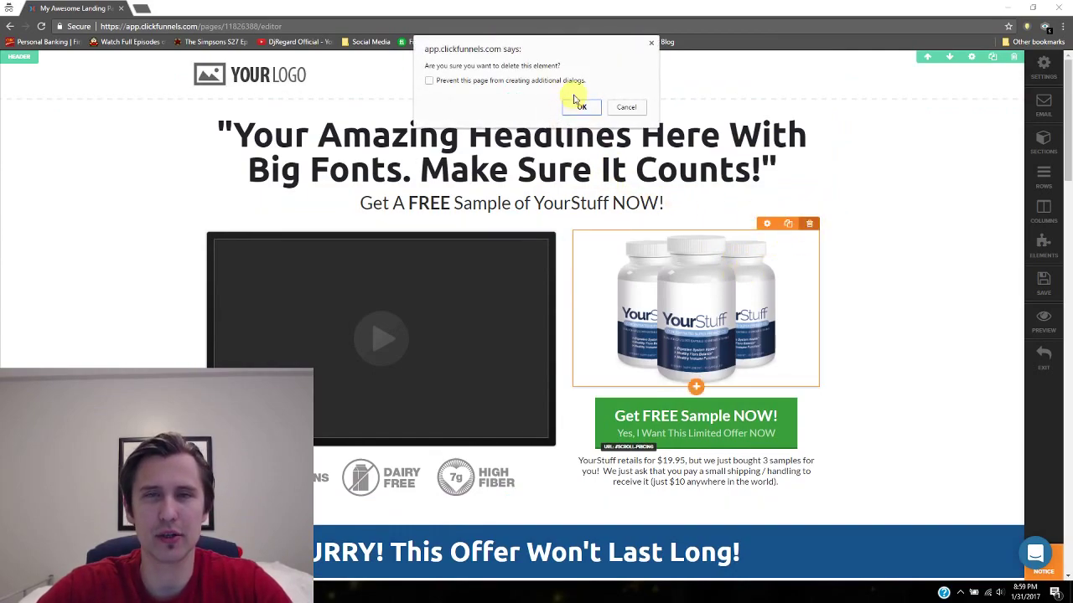
{"action": "left_click", "coordinate": [580, 106]}
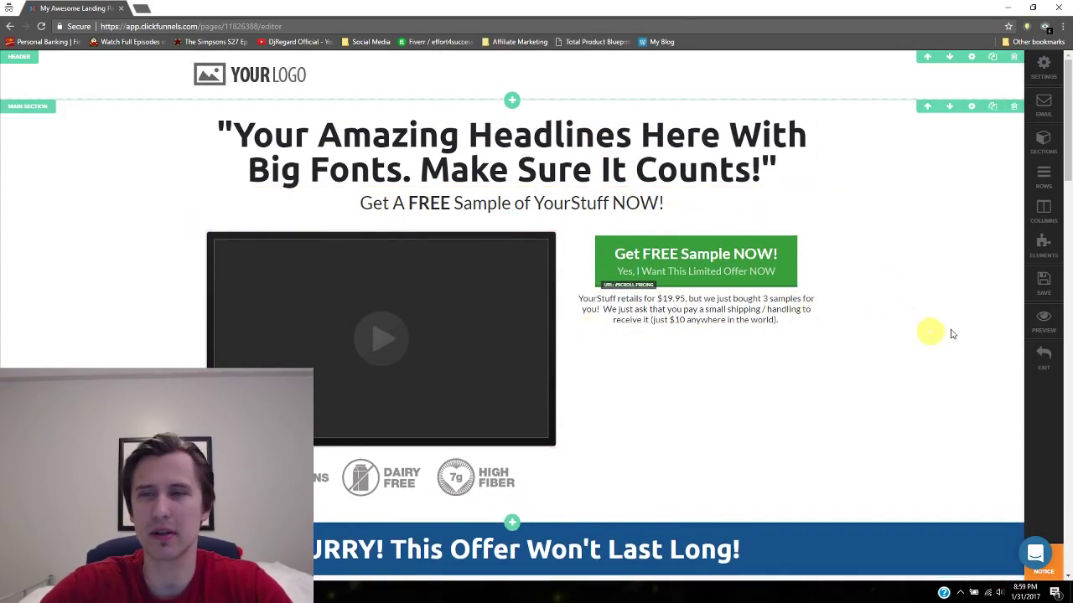
{"action": "left_click", "coordinate": [1043, 281]}
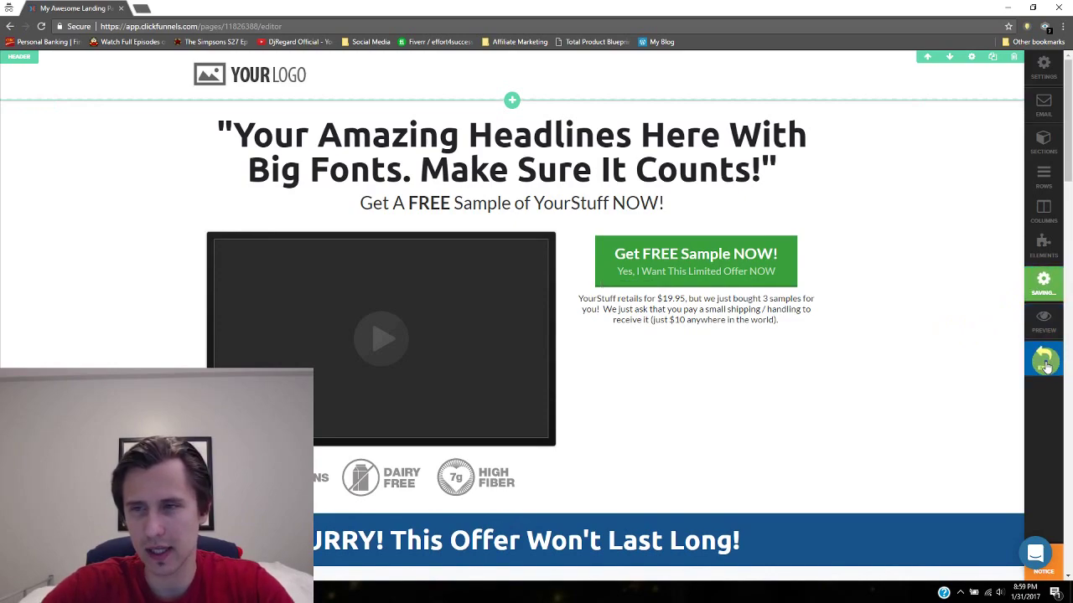
{"action": "left_click", "coordinate": [1045, 366]}
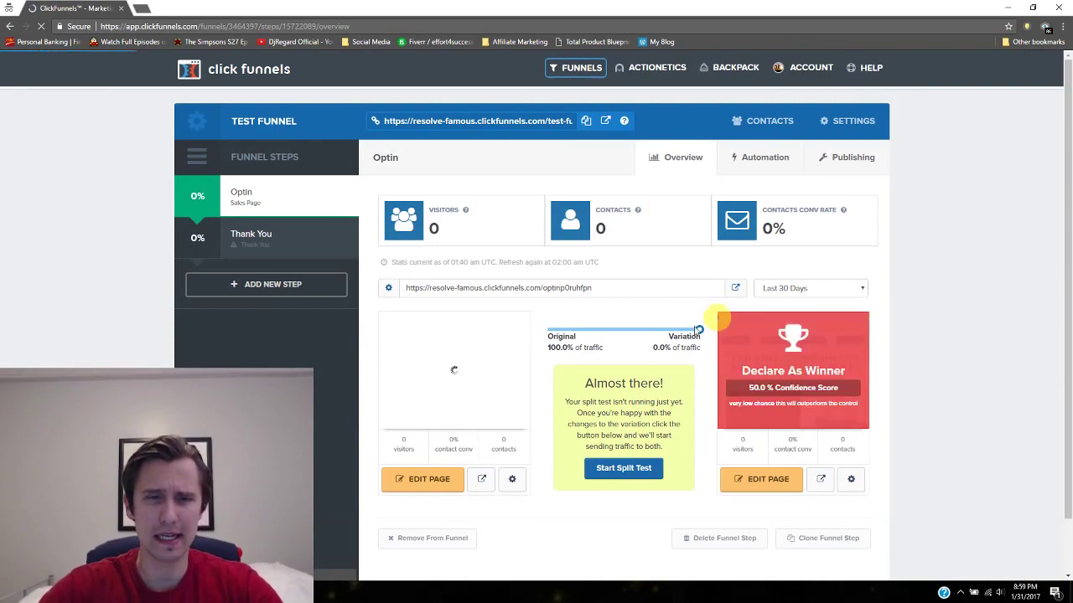
Set the Optin split to 50% original and 50% variation and apply the changes.
{"action": "mouse_move", "coordinate": [871, 400]}
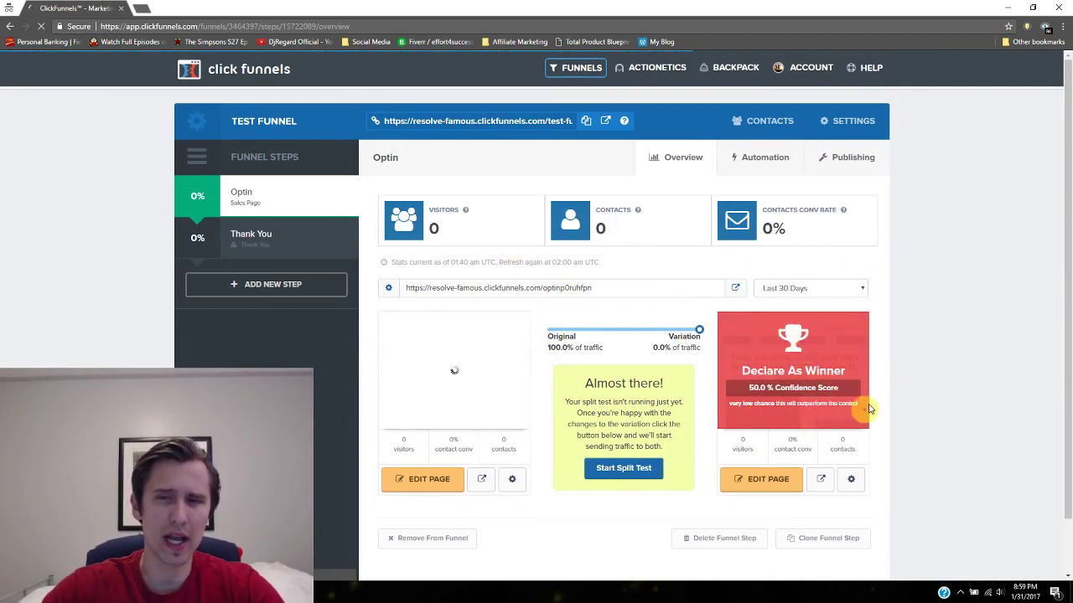
{"action": "left_click", "coordinate": [627, 332]}
{"action": "left_click_drag", "start_coordinate": [627, 332], "coordinate": [623, 330]}
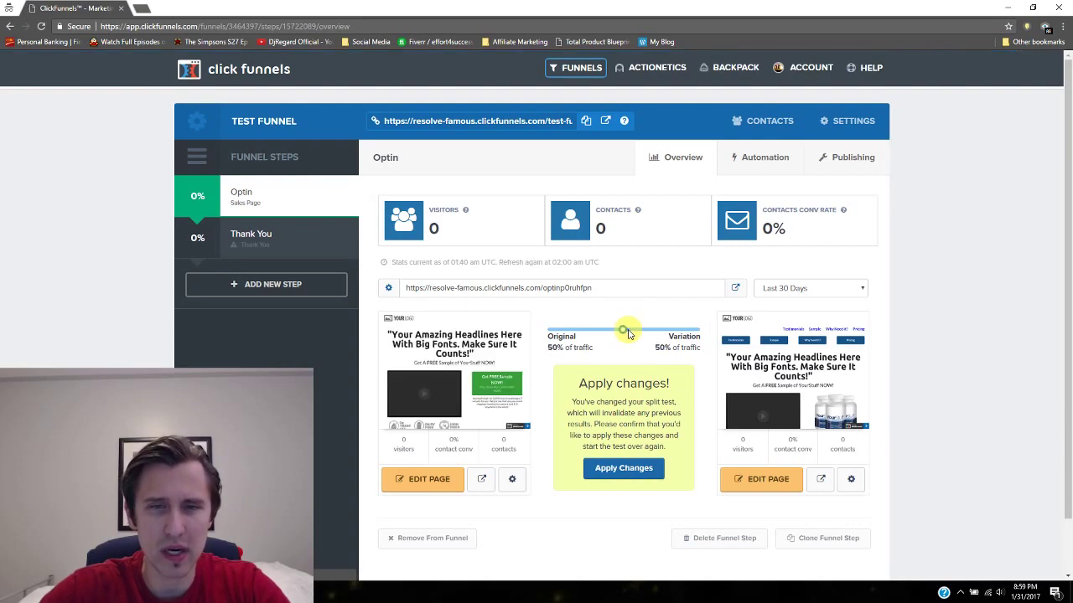
{"action": "left_click", "coordinate": [622, 467]}
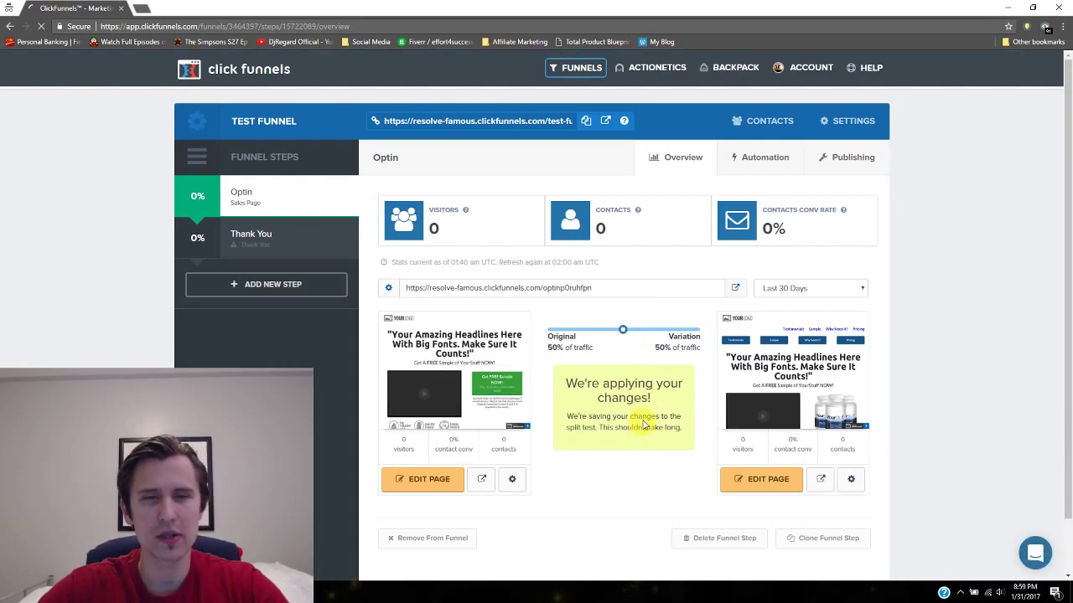